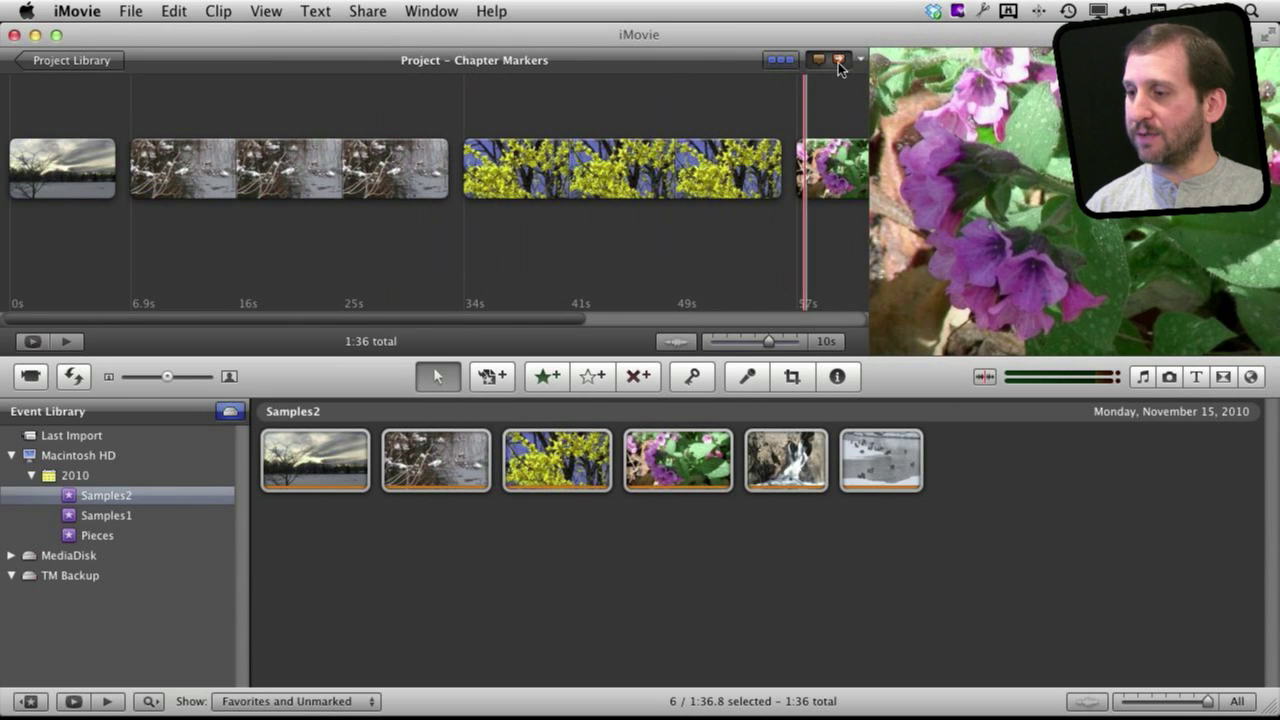
Step: Add chapter markers Sunset, Stream and Trees at the first three clip starts, then place one at the flower clip
{"action": "mouse_move", "coordinate": [838, 62]}
{"action": "left_mouse_down"}
{"action": "mouse_move", "coordinate": [810, 82]}
{"action": "mouse_move", "coordinate": [405, 118]}
{"action": "mouse_move", "coordinate": [12, 120]}
{"action": "mouse_move", "coordinate": [12, 152]}
{"action": "left_mouse_up"}
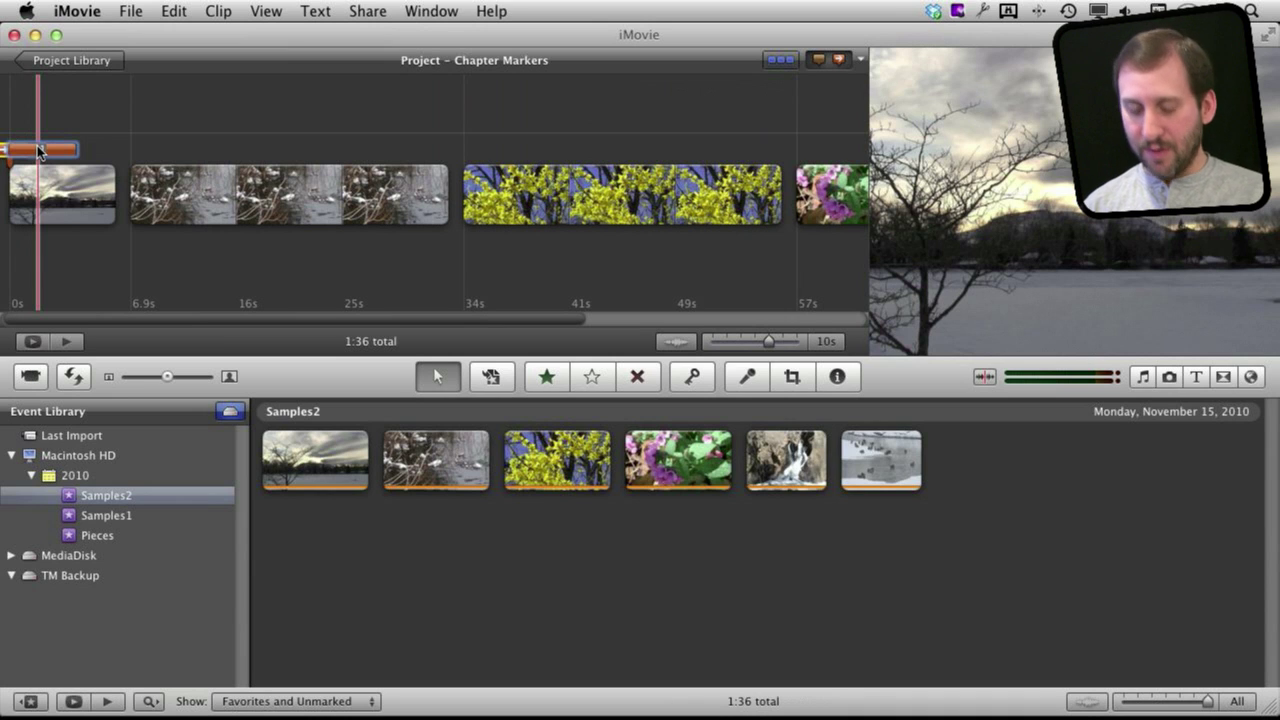
{"action": "type", "text": "et"}
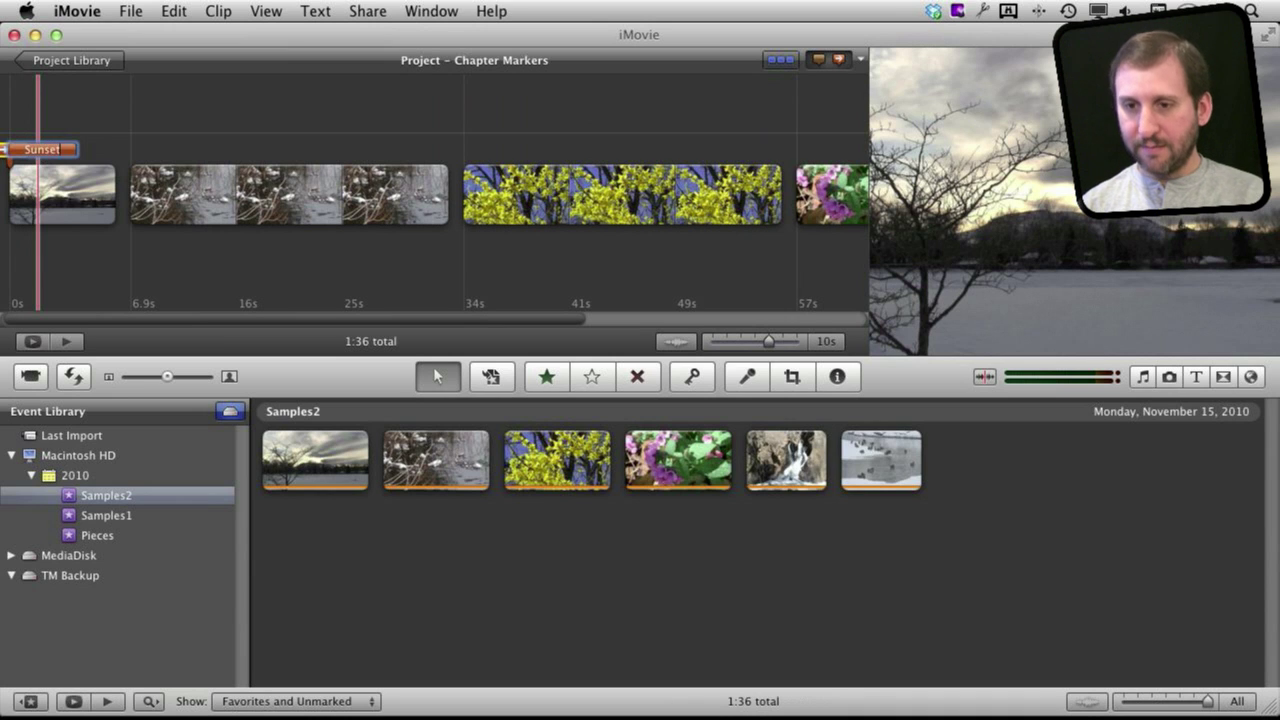
{"action": "key", "text": "Return"}
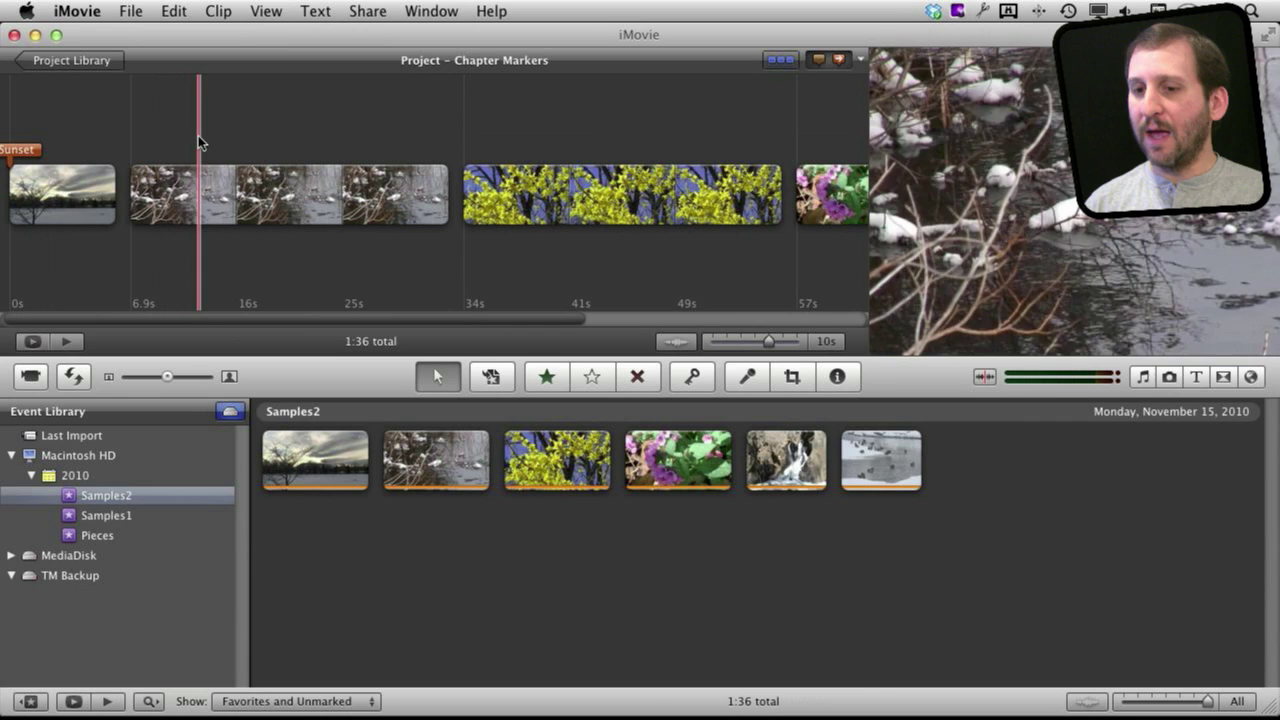
{"action": "mouse_move", "coordinate": [838, 61]}
{"action": "left_mouse_down"}
{"action": "mouse_move", "coordinate": [260, 156]}
{"action": "mouse_move", "coordinate": [131, 160]}
{"action": "left_mouse_up"}
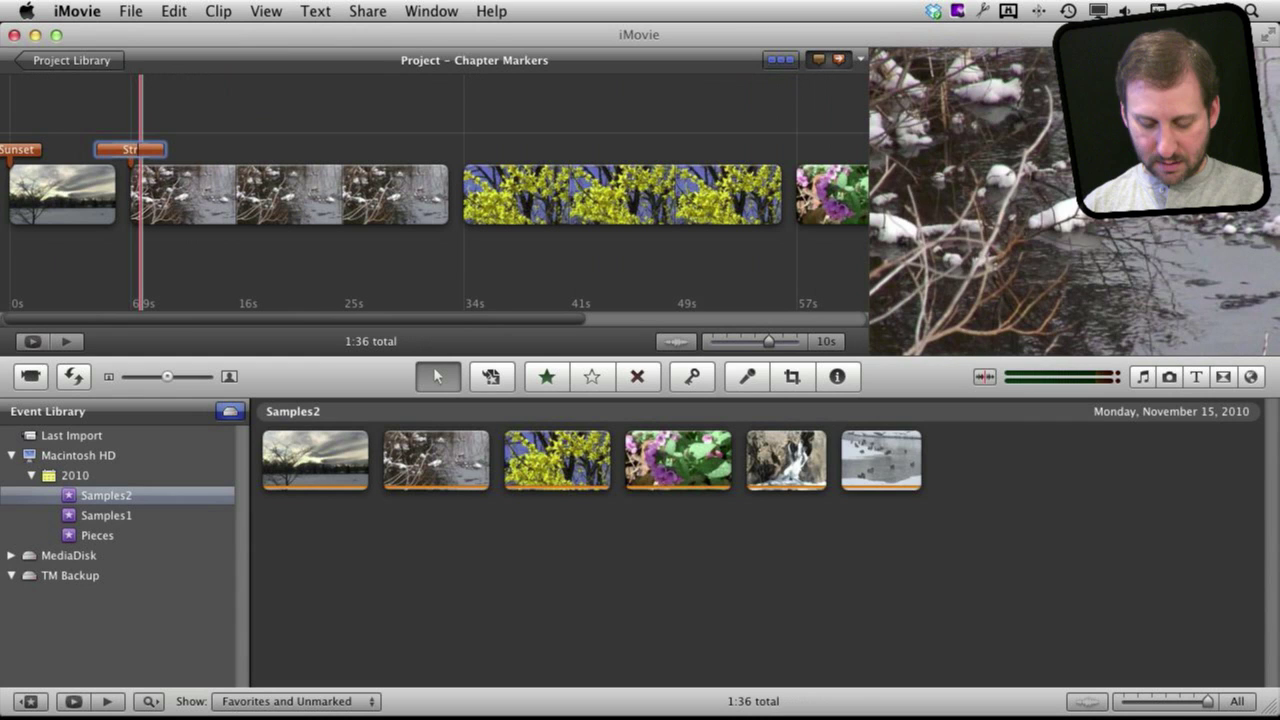
{"action": "type", "text": "Stream"}
{"action": "key", "text": "Return"}
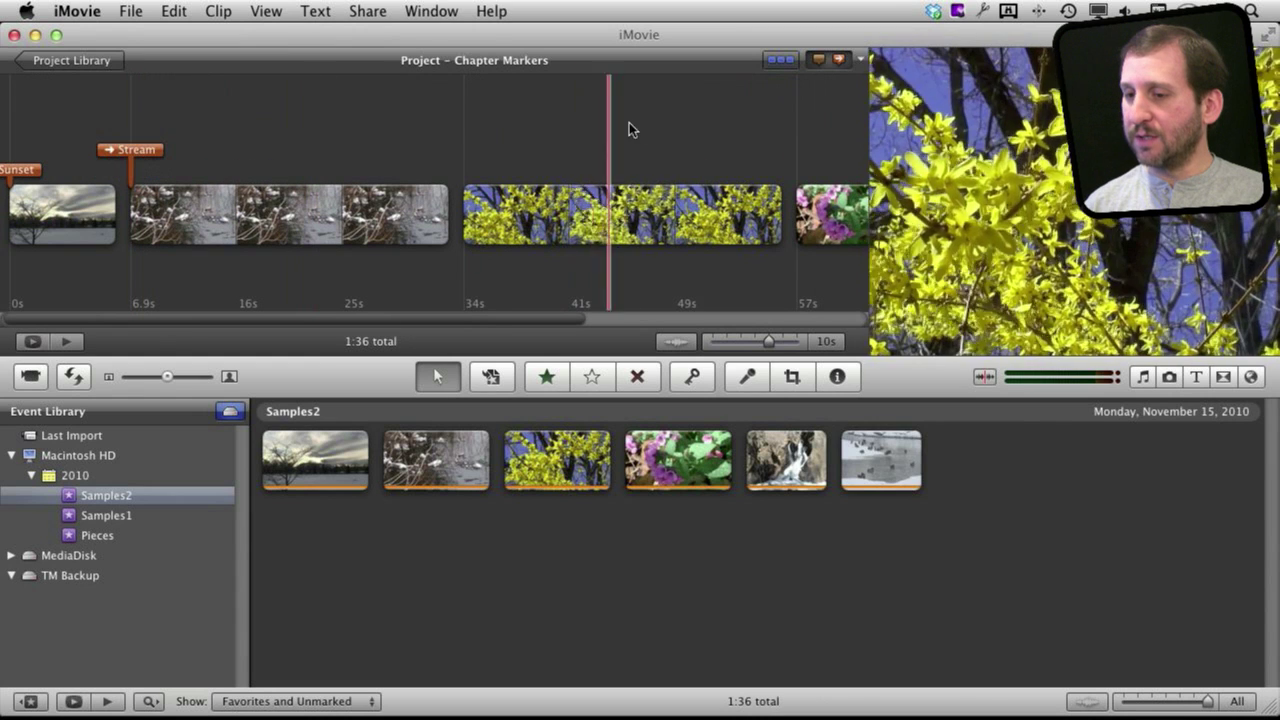
{"action": "mouse_move", "coordinate": [836, 62]}
{"action": "left_mouse_down"}
{"action": "mouse_move", "coordinate": [702, 71]}
{"action": "mouse_move", "coordinate": [449, 177]}
{"action": "mouse_move", "coordinate": [463, 188]}
{"action": "left_mouse_up"}
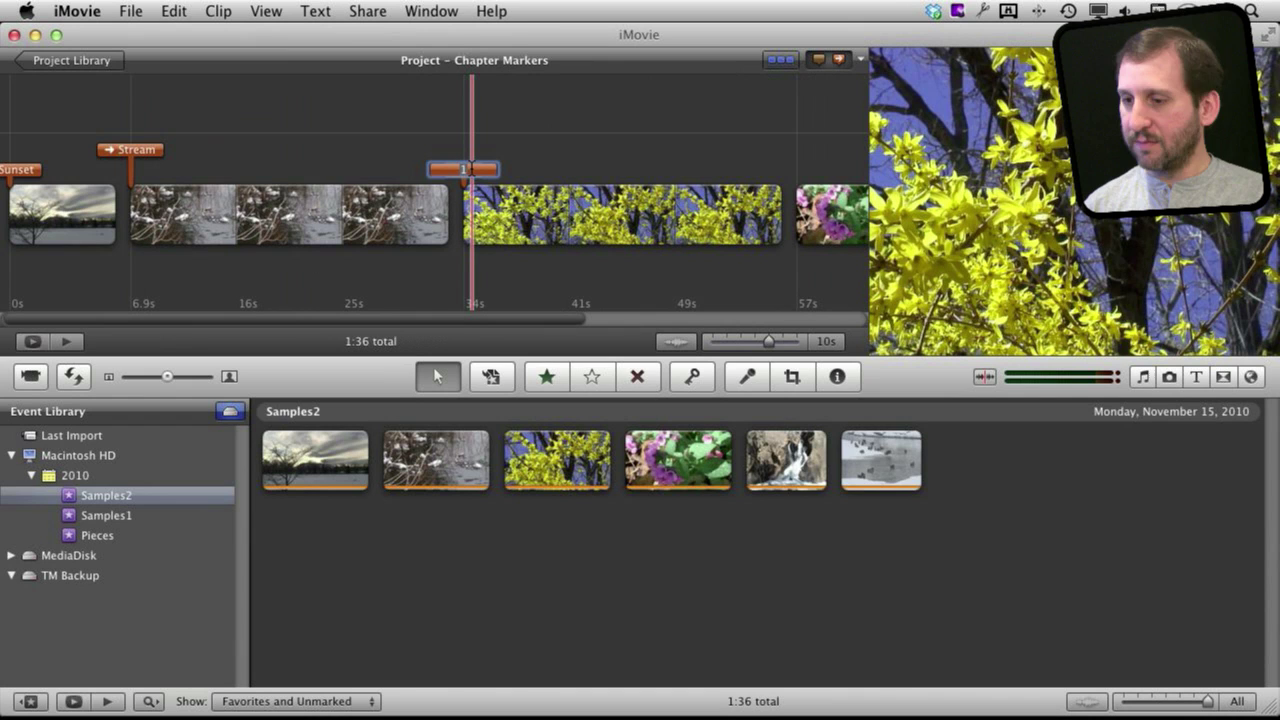
{"action": "type", "text": "Trees"}
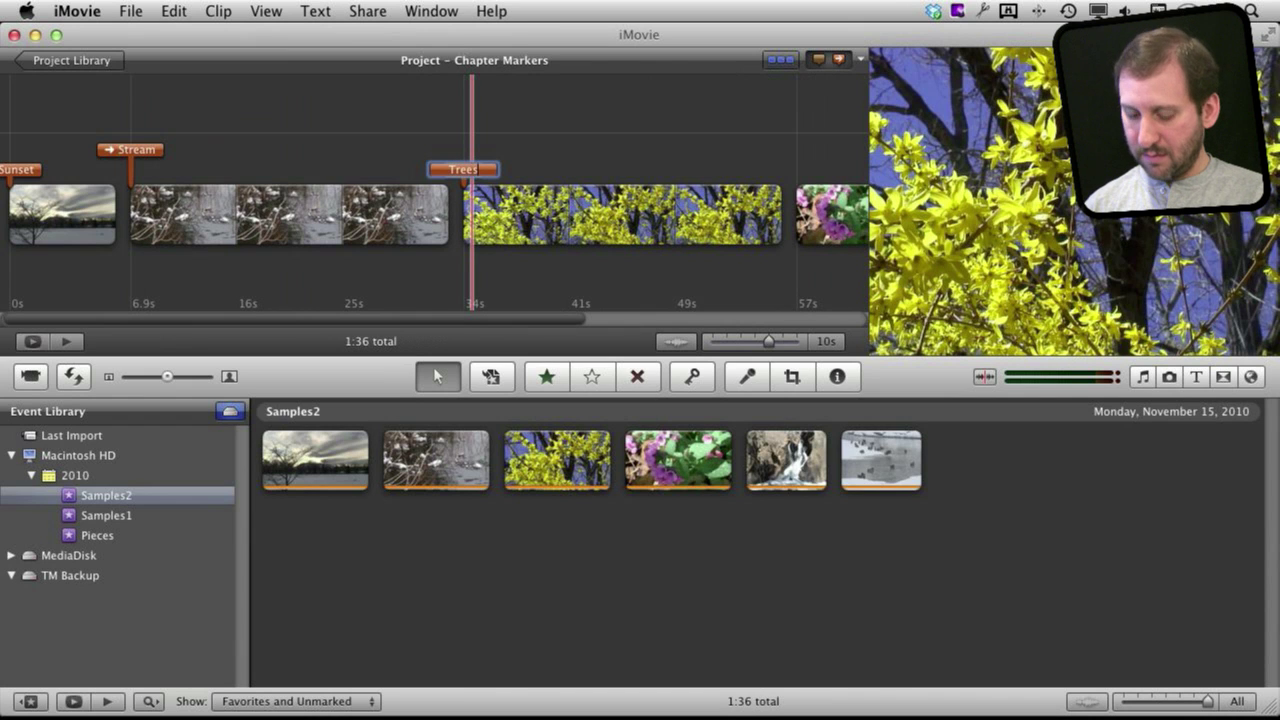
{"action": "key", "text": "Return"}
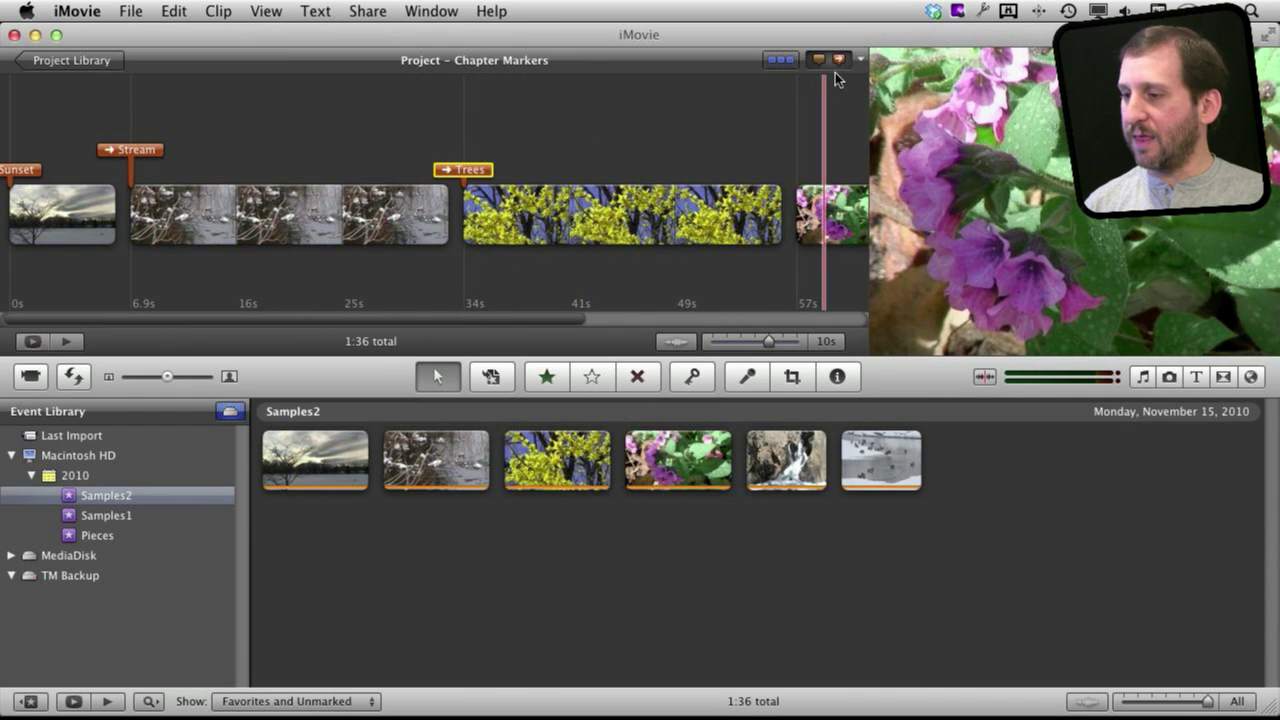
{"action": "left_click_drag", "start_coordinate": [793, 175], "coordinate": [797, 180]}
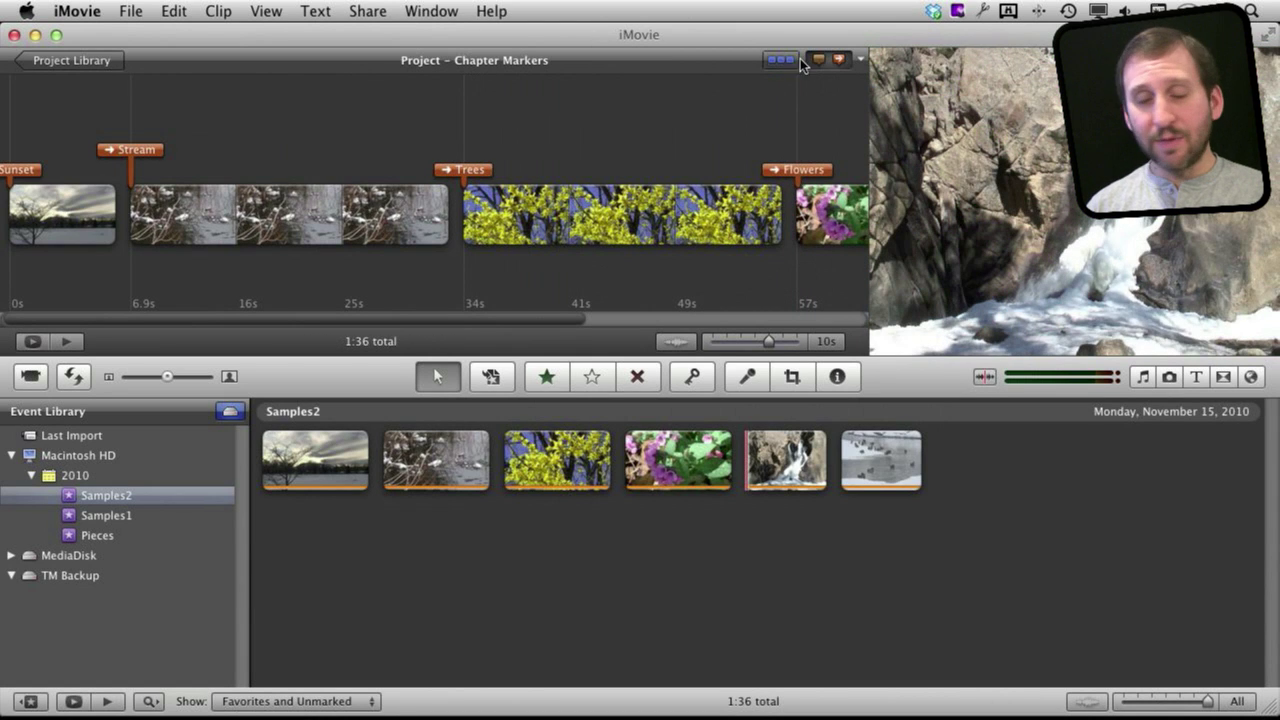
Step: Add a comment marker named Note inside the forsythia clip near 41s
{"action": "left_click_drag", "start_coordinate": [817, 64], "coordinate": [585, 184]}
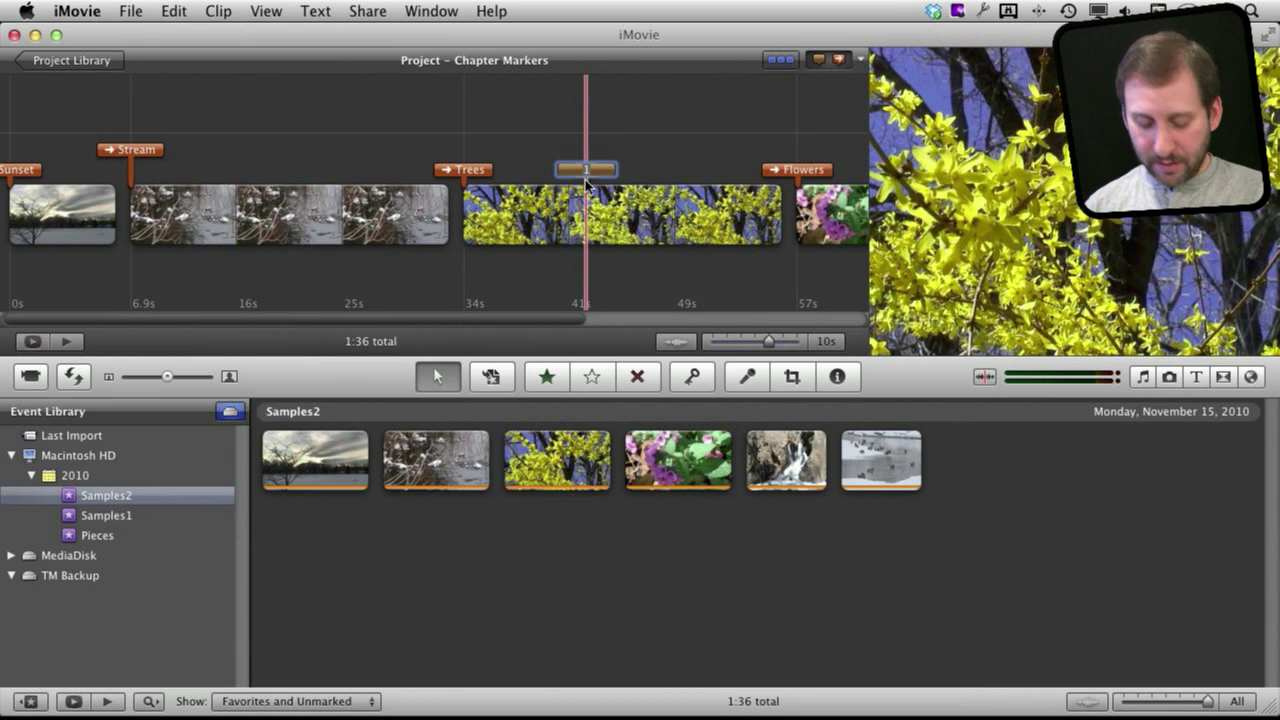
{"action": "type", "text": "Note"}
{"action": "key", "text": "Return"}
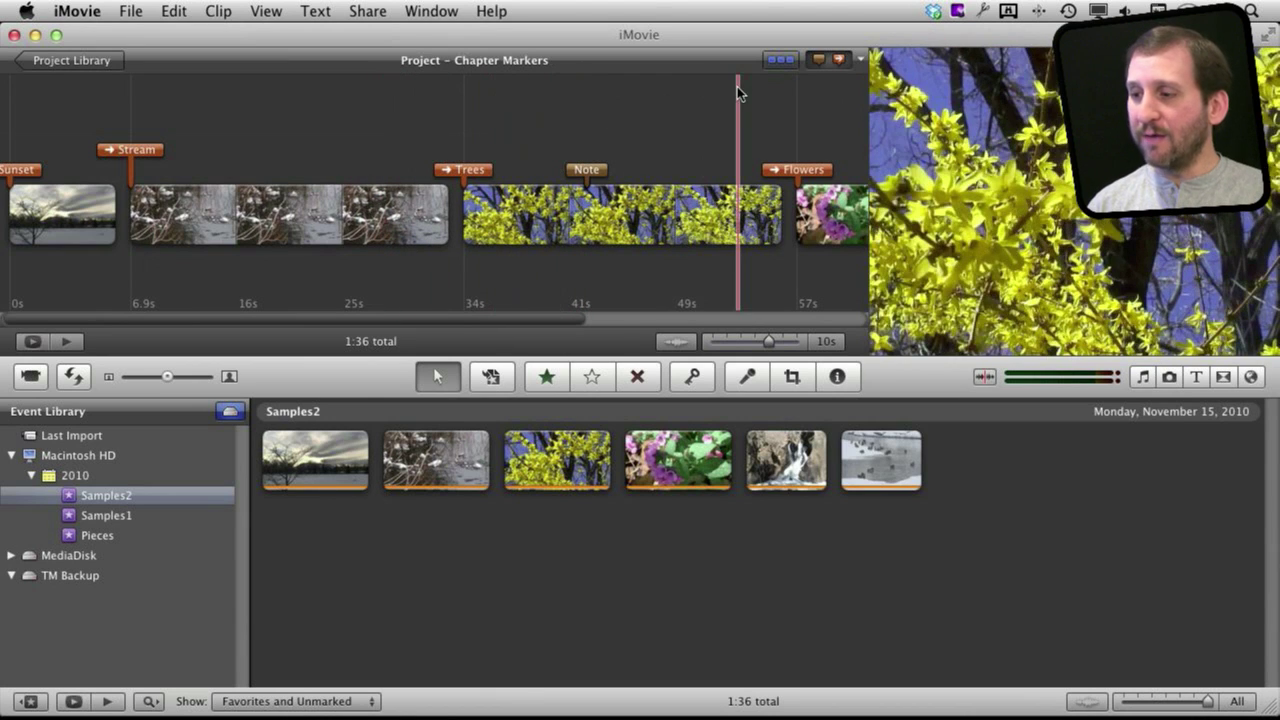
Step: Jump to the Flowers chapter marker, then to the Note comment and delete it
{"action": "left_click", "coordinate": [859, 62]}
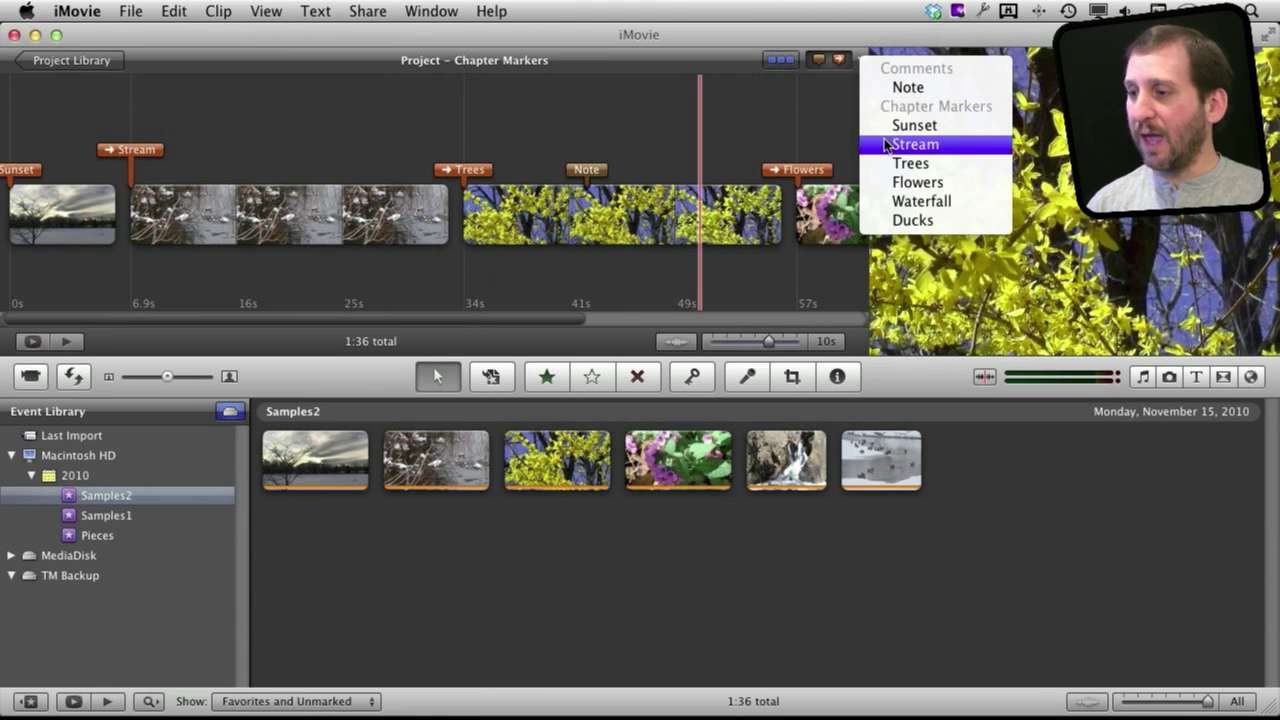
{"action": "left_click", "coordinate": [894, 184]}
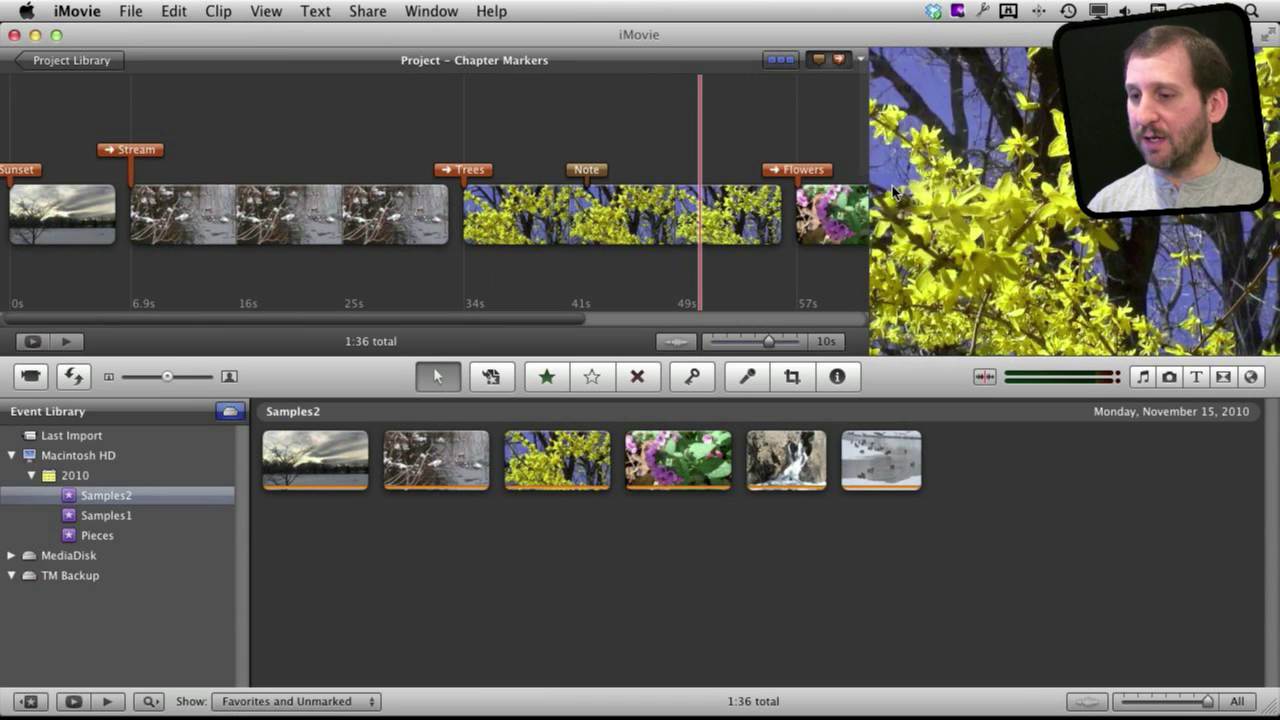
{"action": "left_click", "coordinate": [840, 58]}
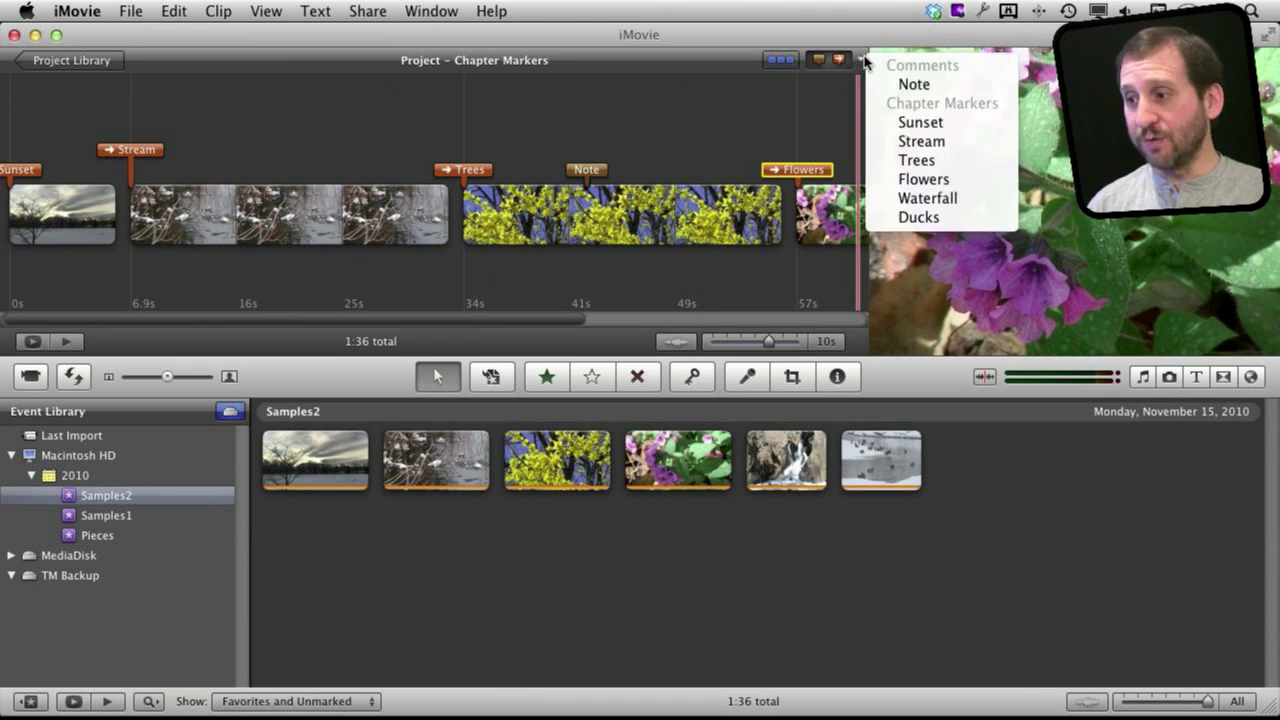
{"action": "left_click", "coordinate": [904, 84]}
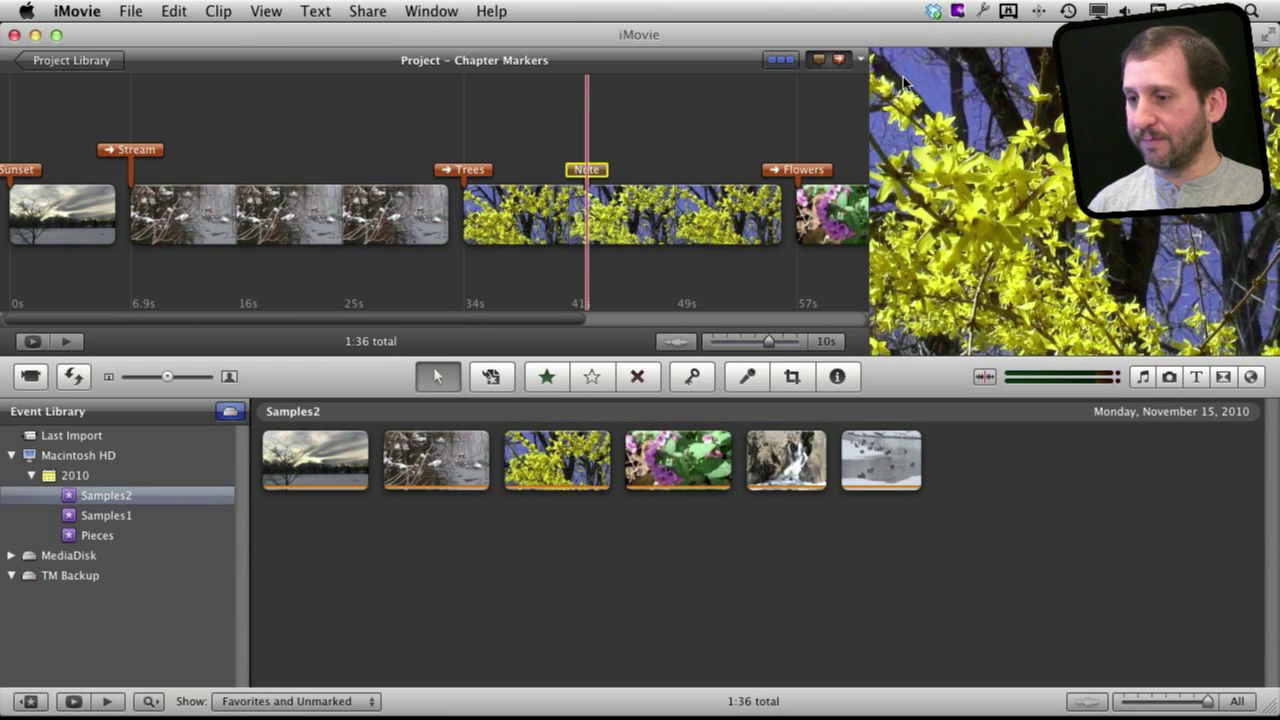
{"action": "key", "text": "Delete"}
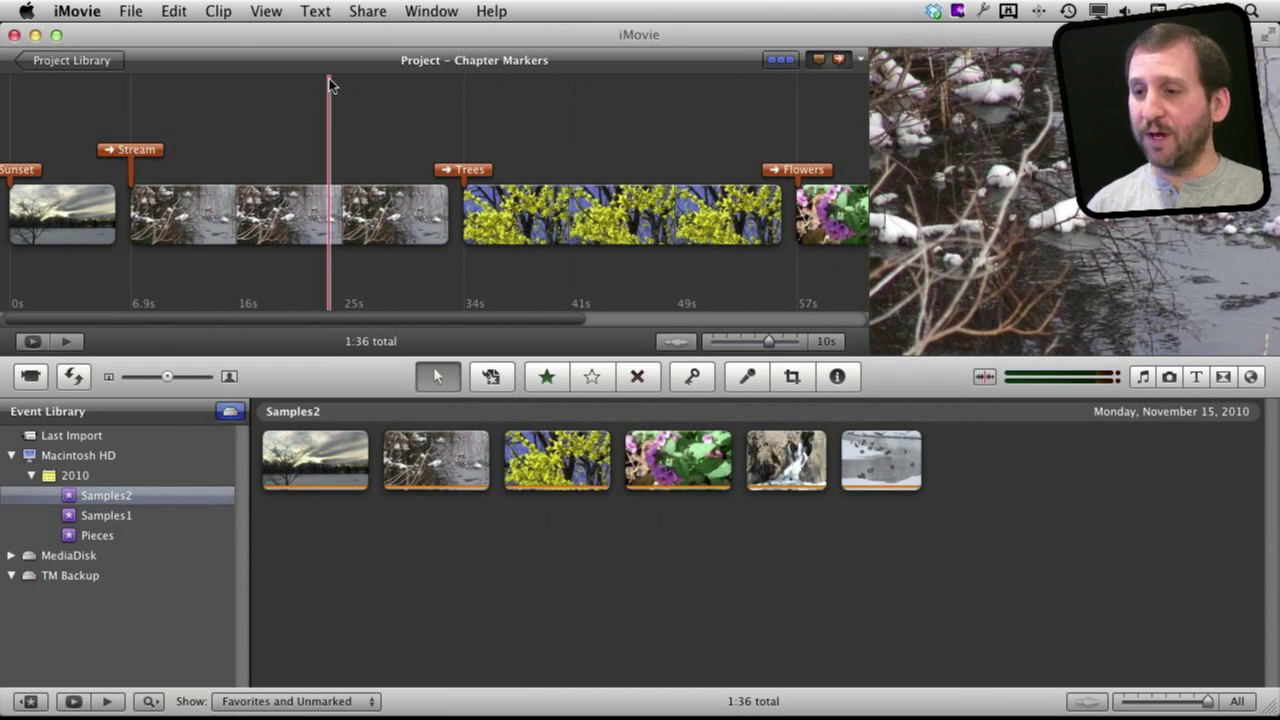
Step: Export the project as a Medium 640x480 movie named Demo on the Desktop
{"action": "left_click", "coordinate": [368, 11]}
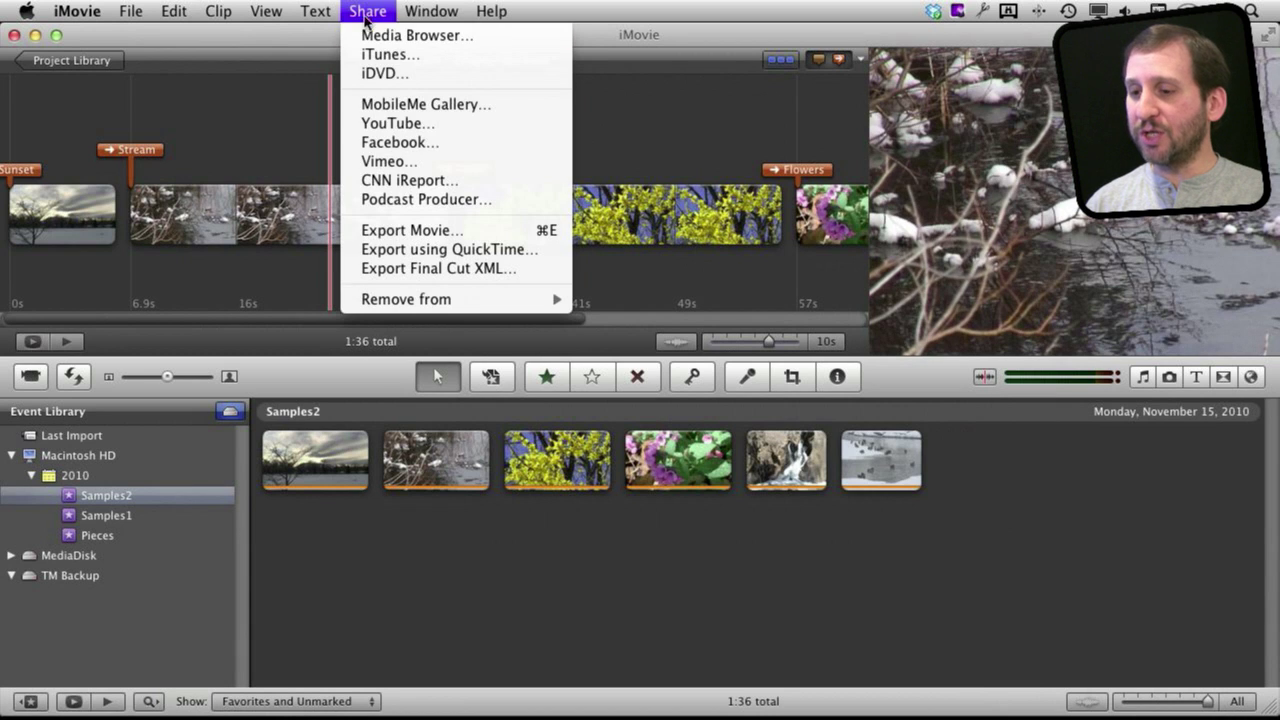
{"action": "left_click", "coordinate": [398, 230]}
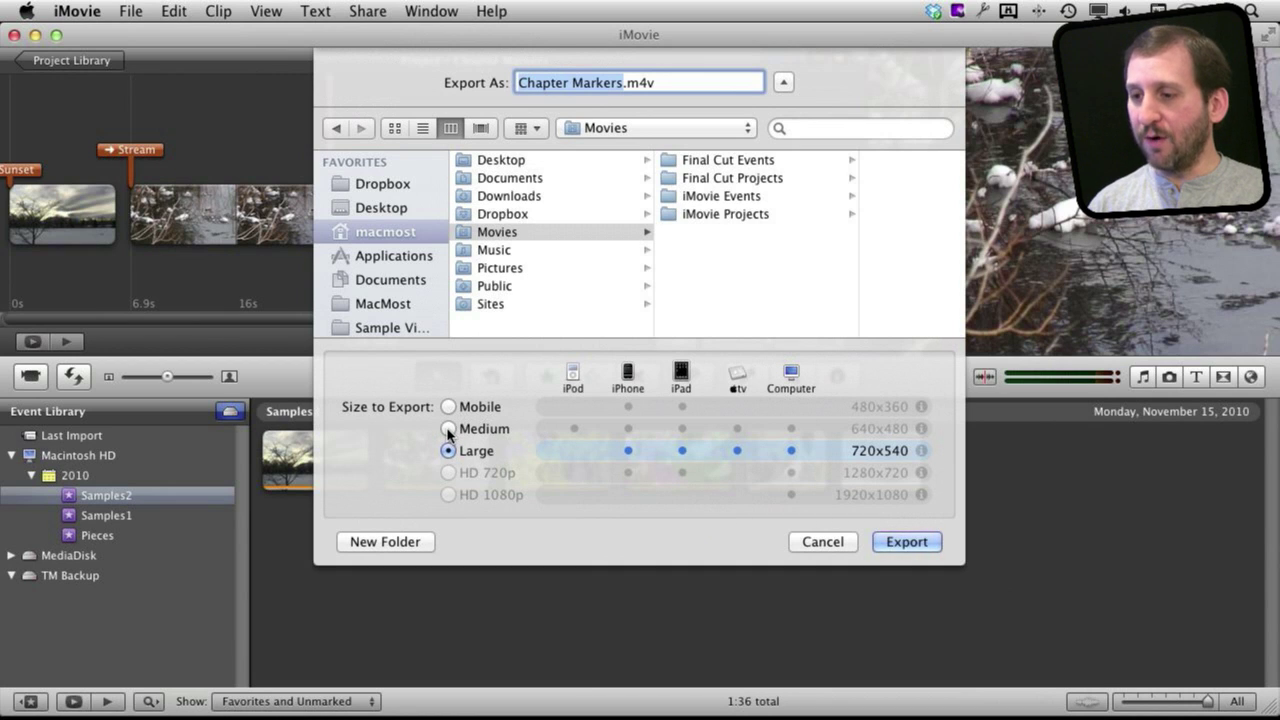
{"action": "left_click", "coordinate": [448, 429]}
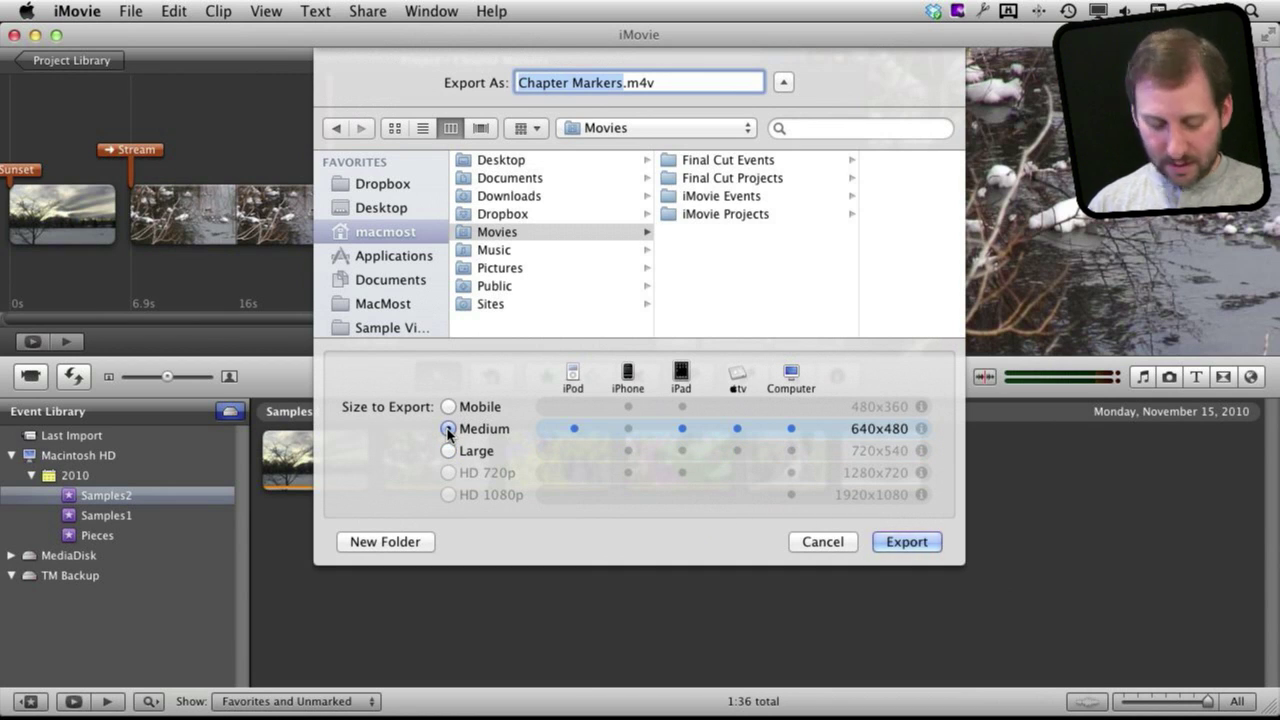
{"action": "key", "text": "super+d"}
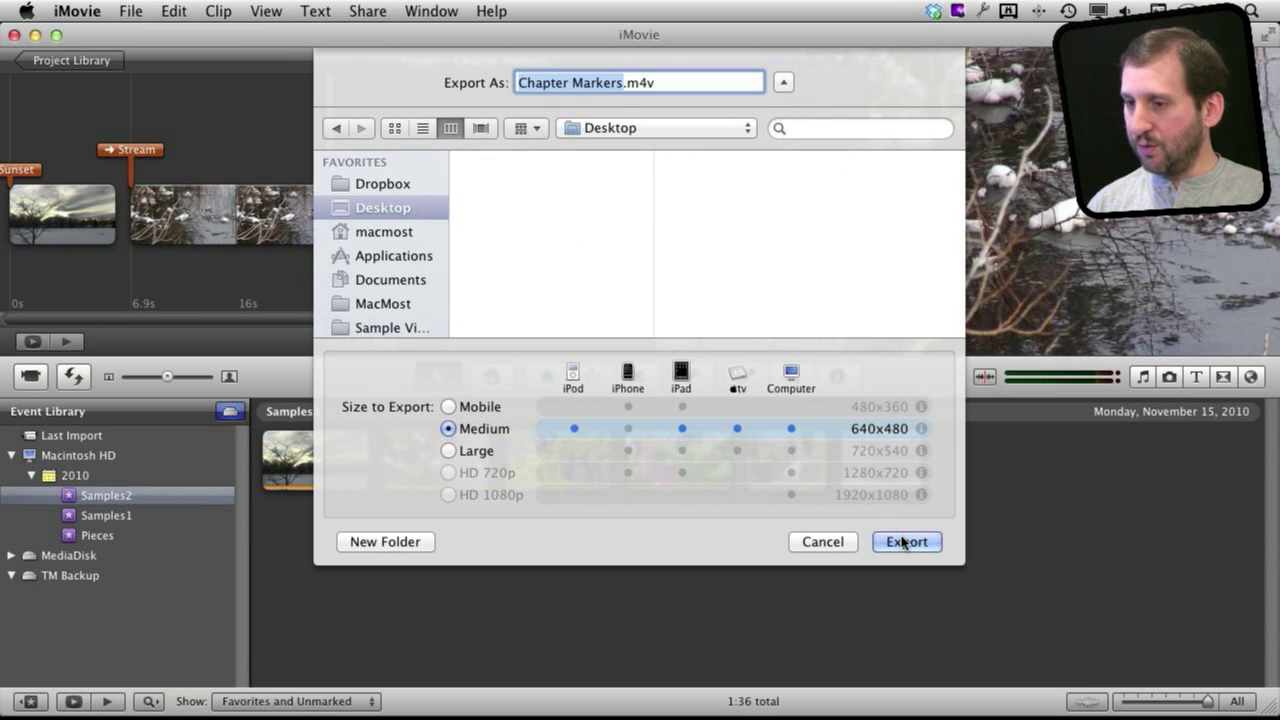
{"action": "type", "text": "Demo"}
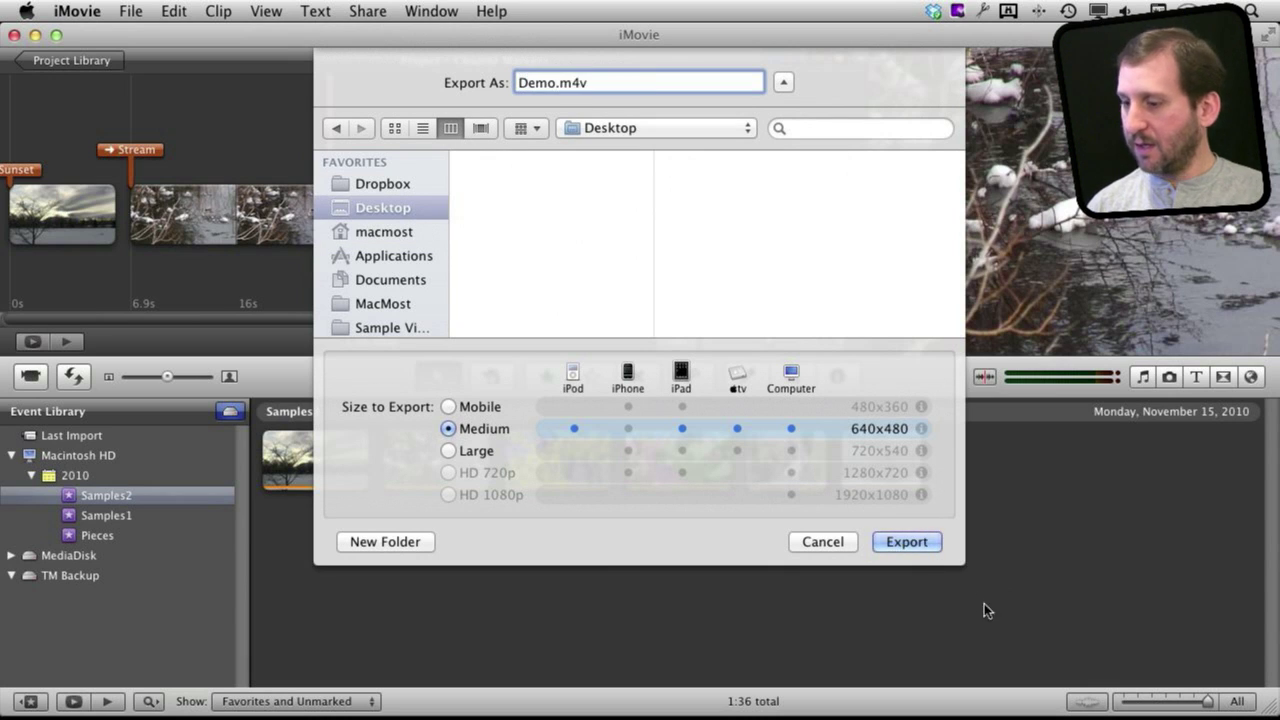
{"action": "left_click", "coordinate": [915, 546]}
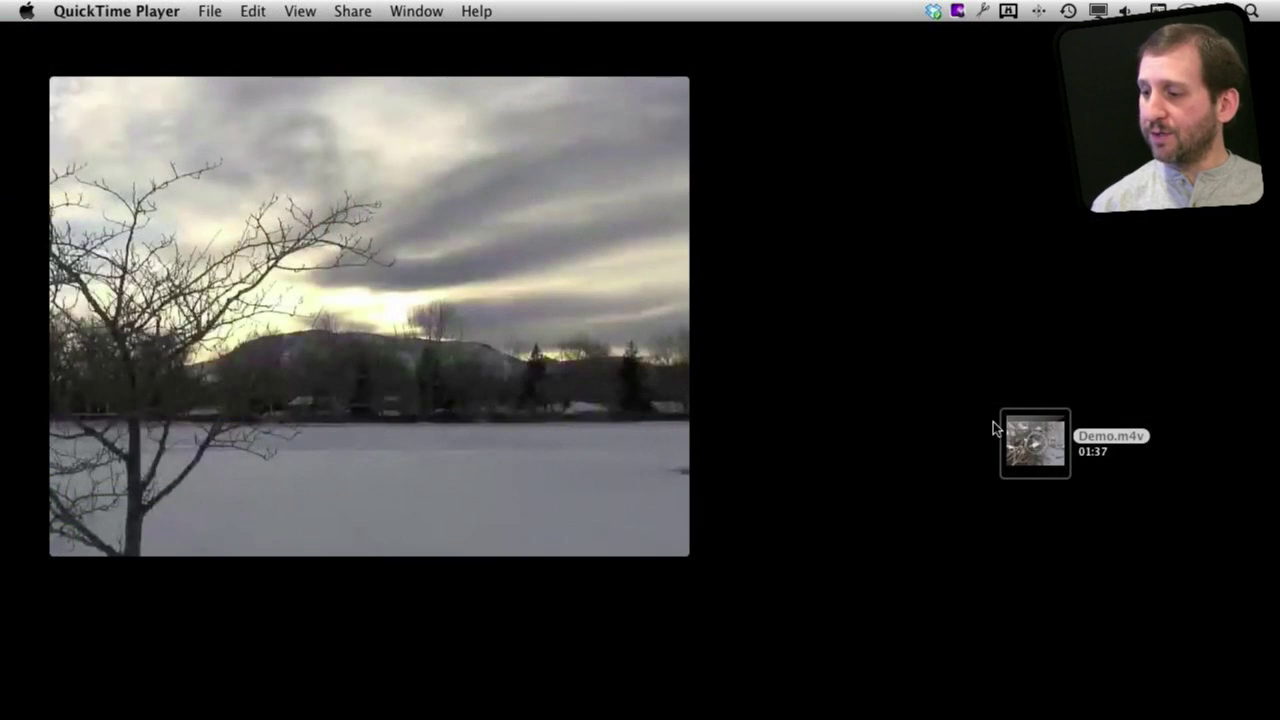
Step: Scrub Demo.m4v to 00:55, then jump to its Flowers chapter from the chapter list
{"action": "mouse_move", "coordinate": [397, 197]}
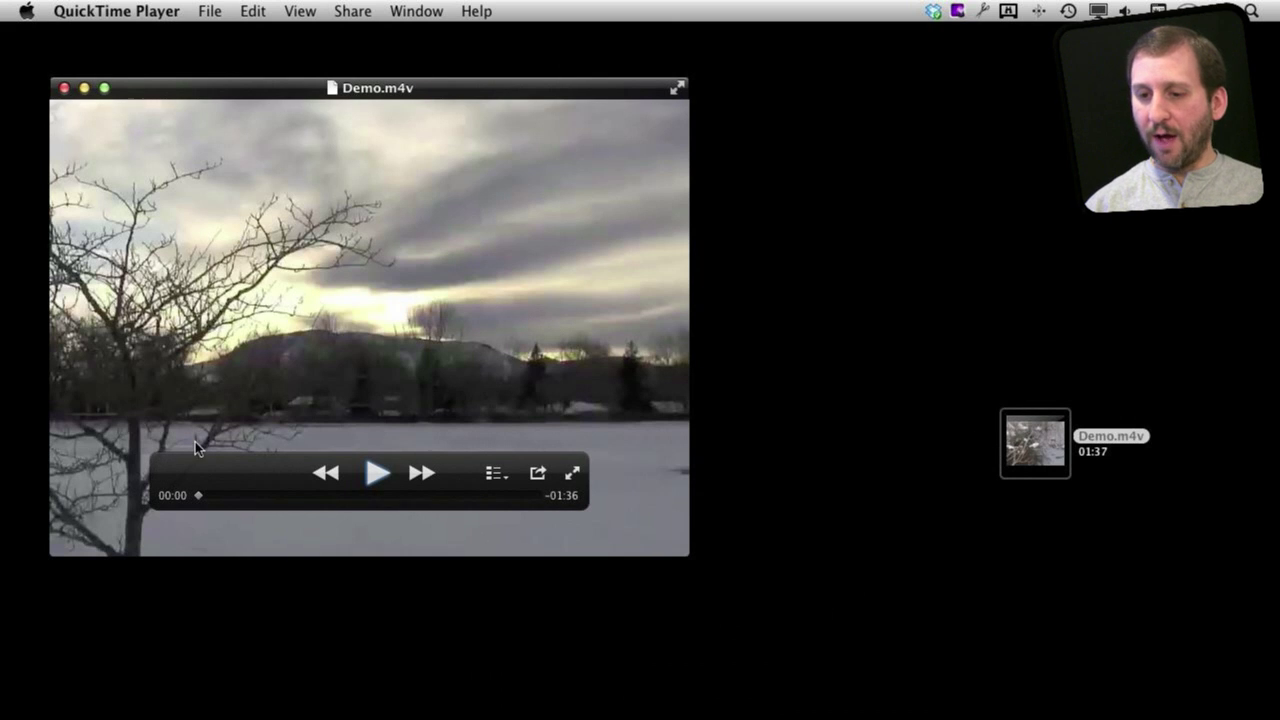
{"action": "left_click_drag", "start_coordinate": [229, 497], "coordinate": [175, 503]}
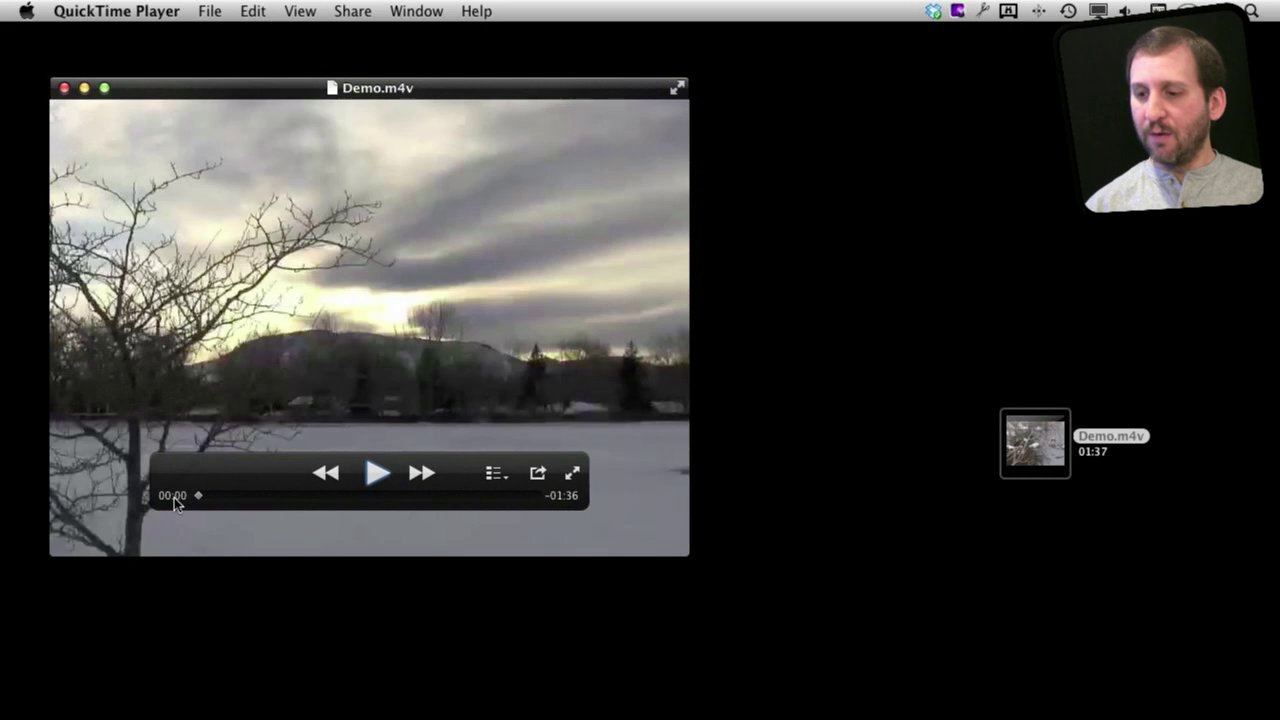
{"action": "left_click", "coordinate": [496, 474]}
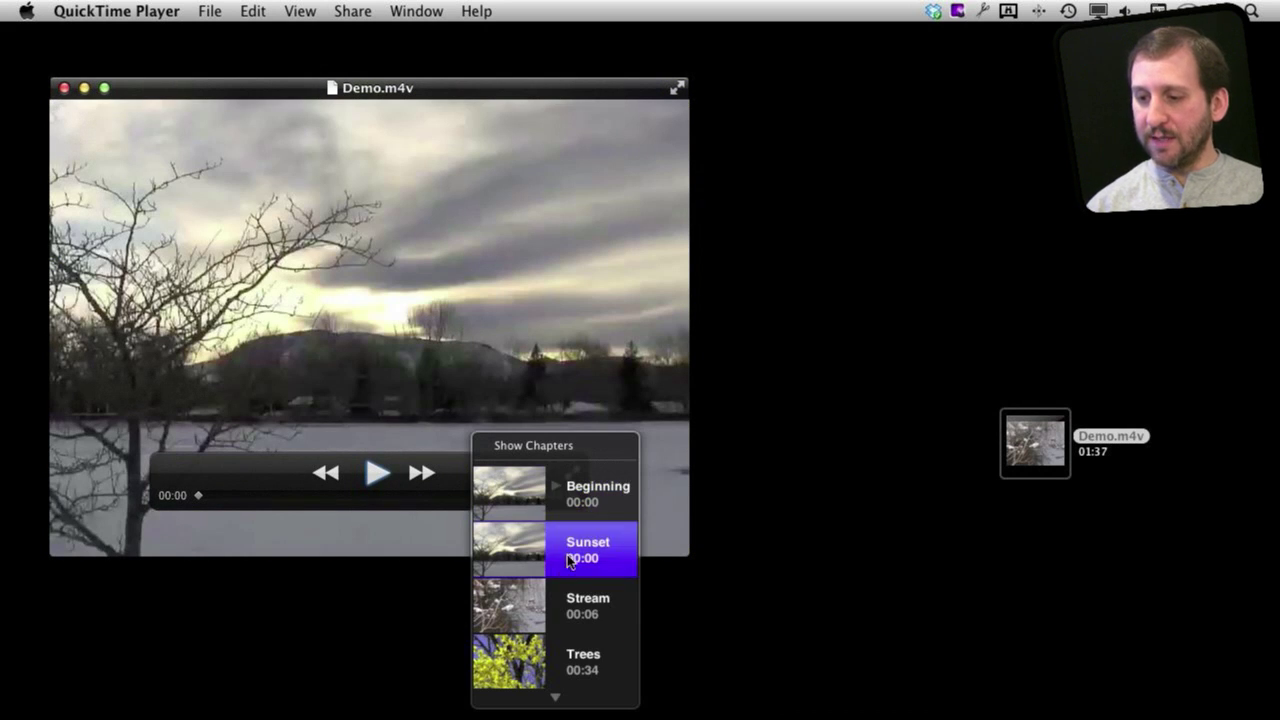
{"action": "mouse_move", "coordinate": [557, 703]}
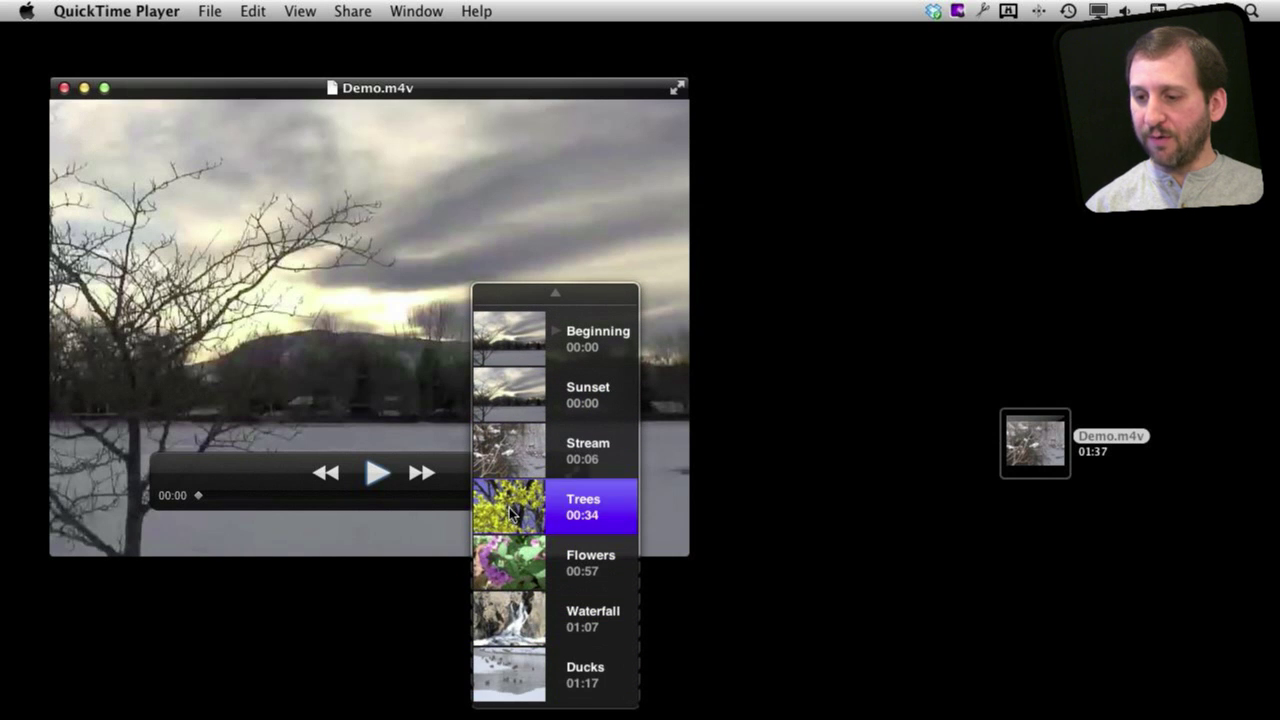
{"action": "left_click", "coordinate": [516, 566]}
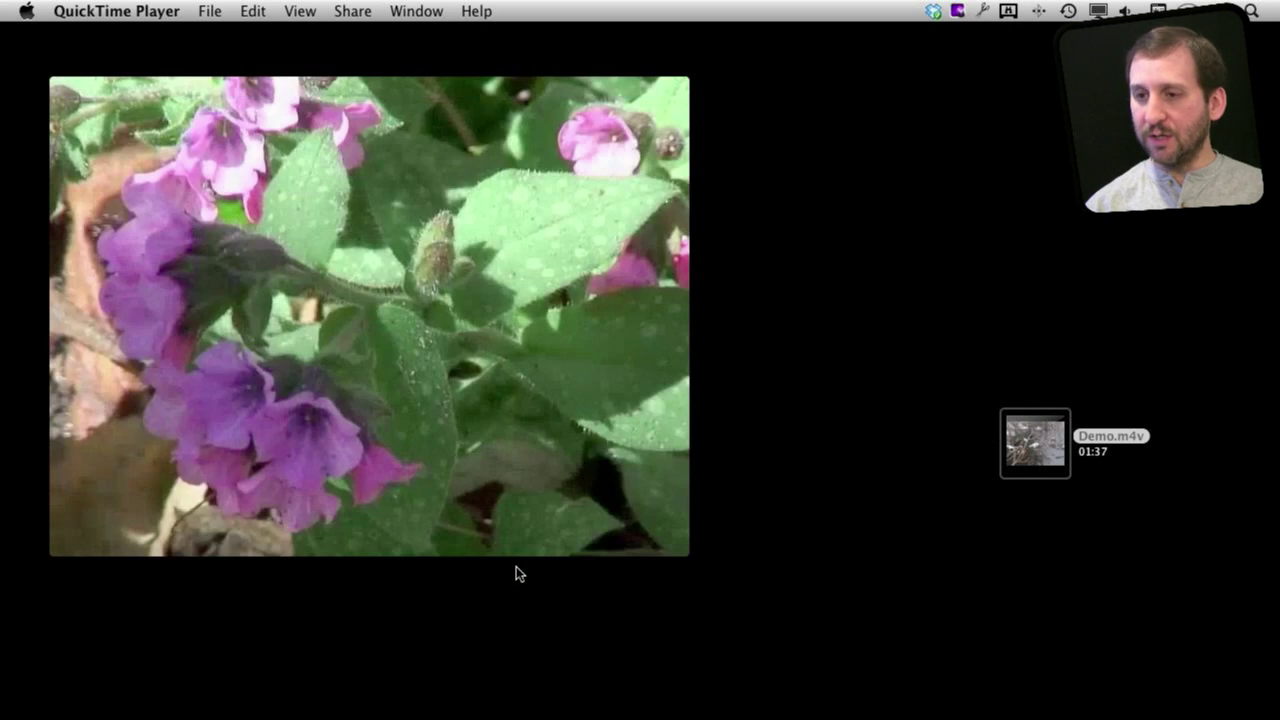
{"action": "mouse_move", "coordinate": [406, 390]}
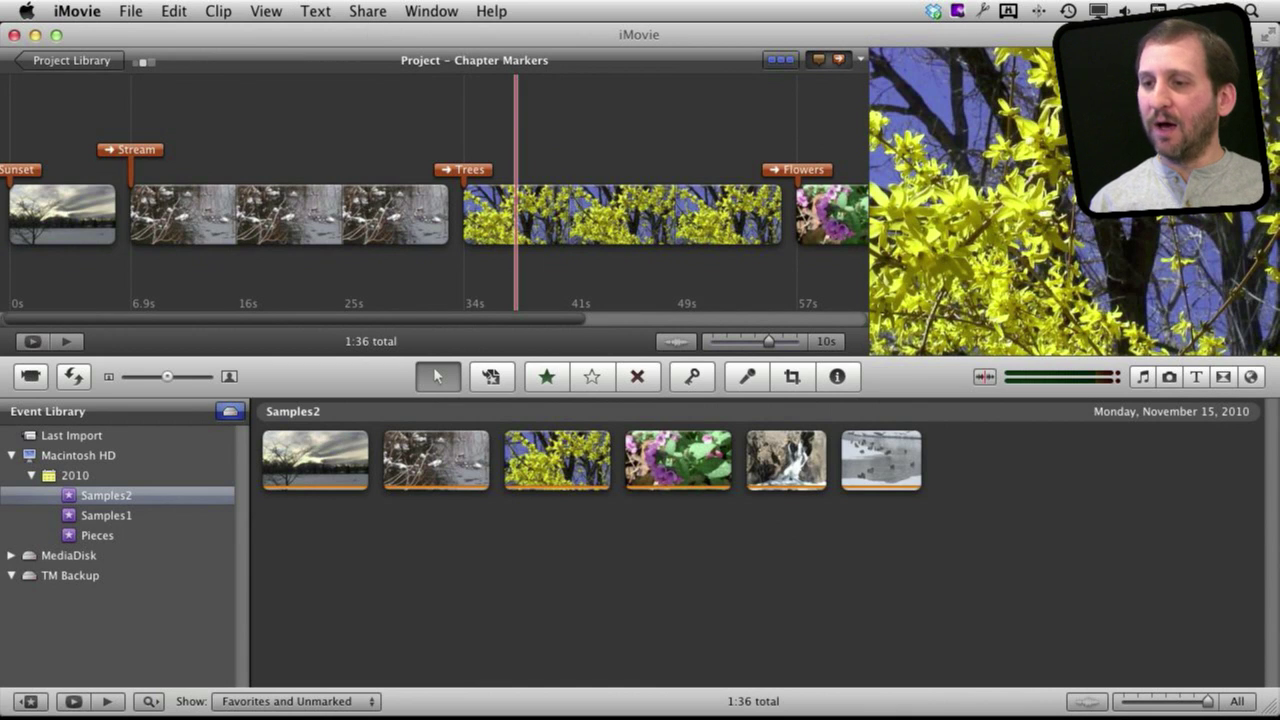
Step: Share the project to iDVD from the Share menu
{"action": "left_click", "coordinate": [365, 11]}
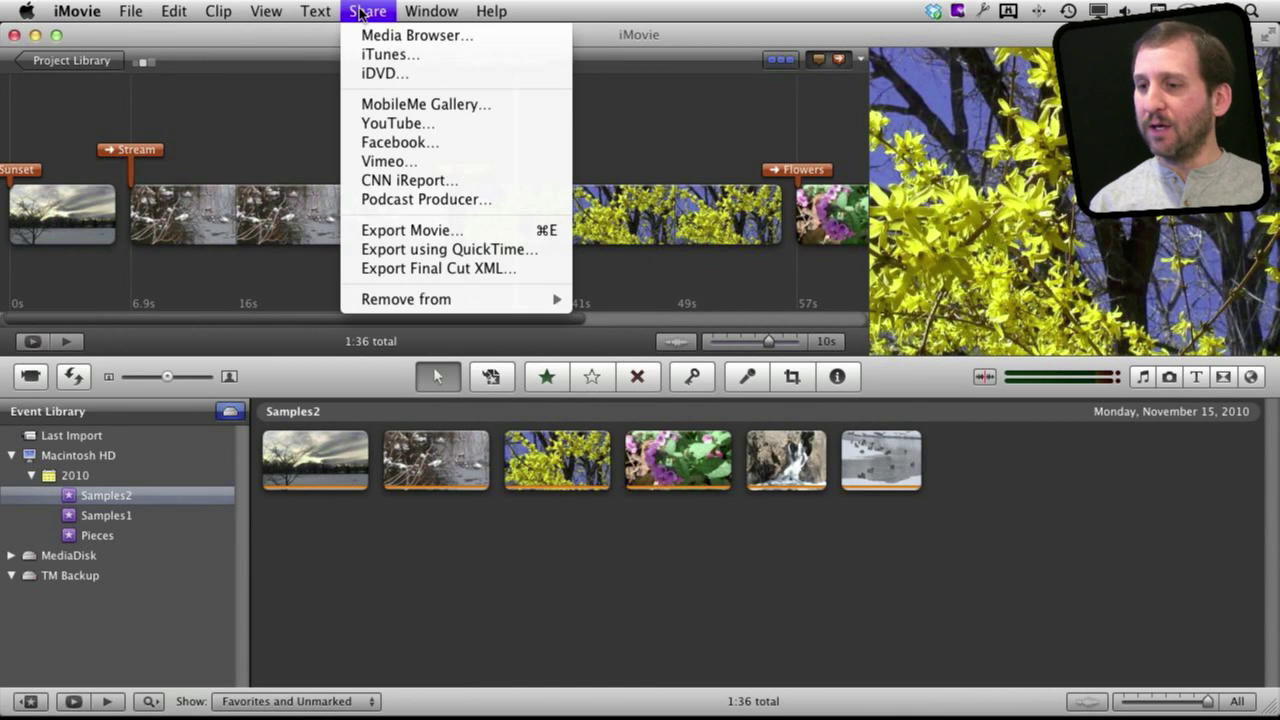
{"action": "left_click", "coordinate": [388, 71]}
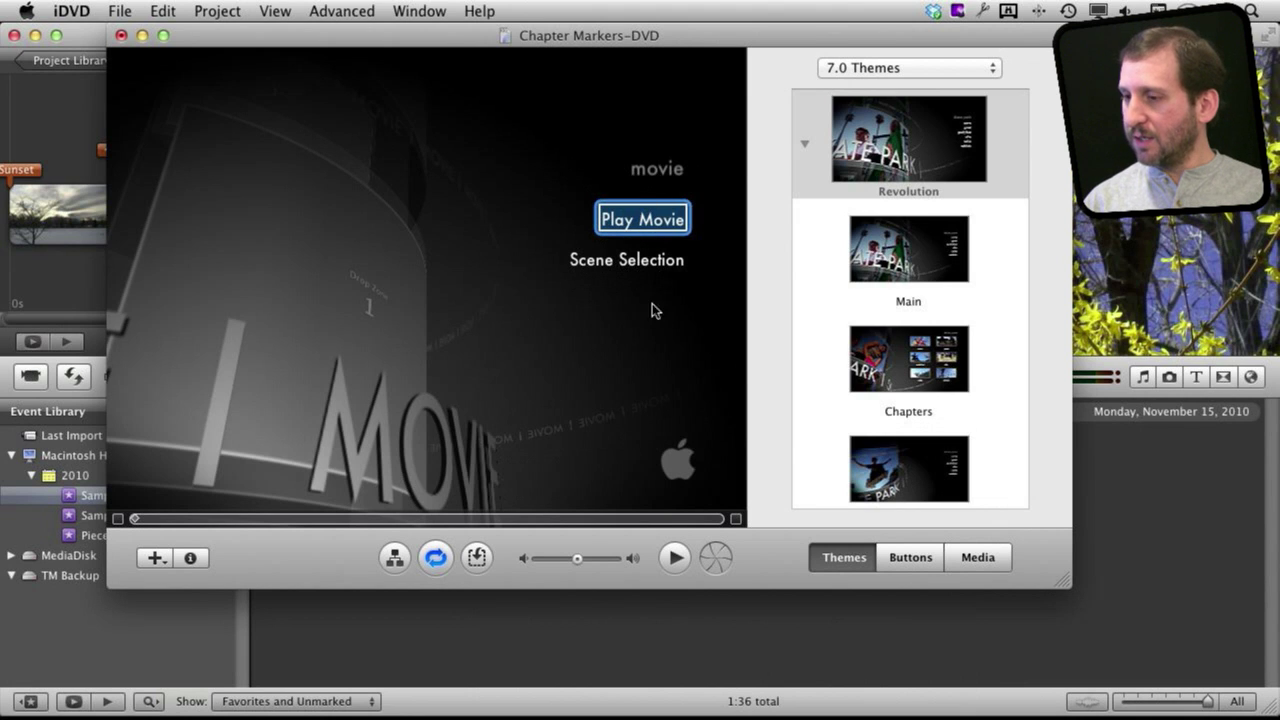
Step: Inspect the DVD map of menus and chapter scenes, then start the disc preview
{"action": "left_click", "coordinate": [394, 558]}
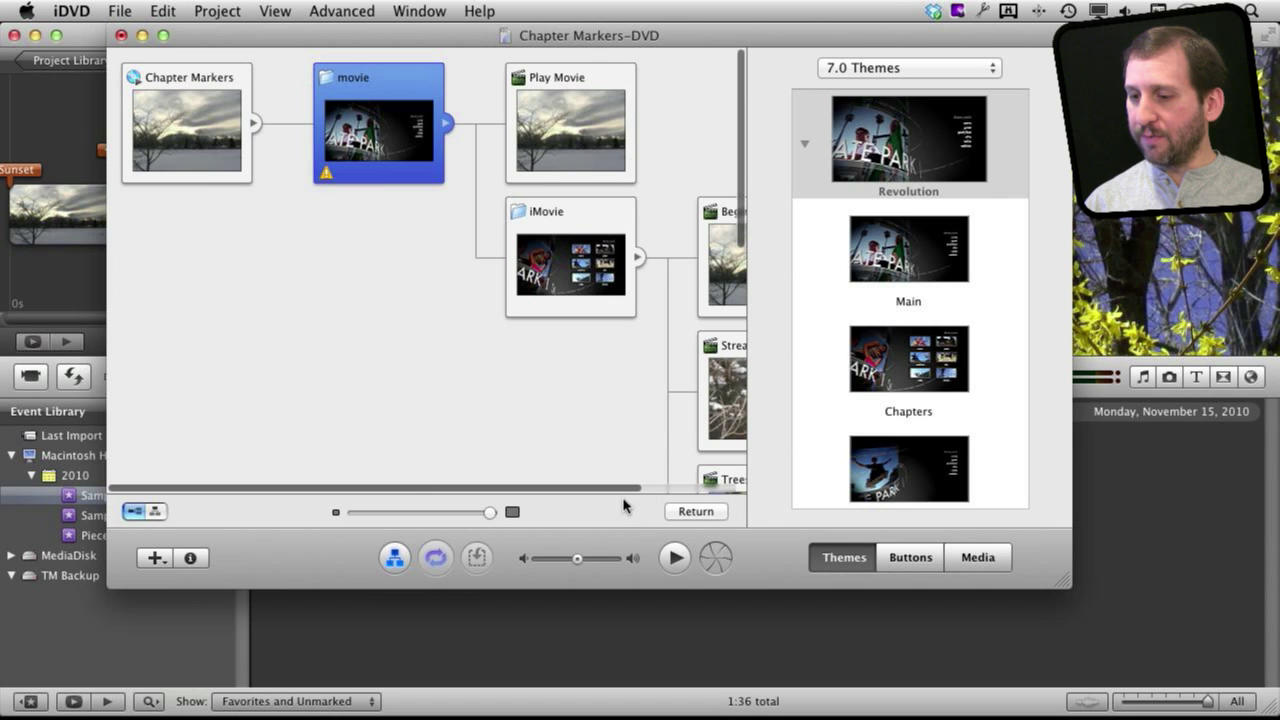
{"action": "left_click_drag", "start_coordinate": [617, 491], "coordinate": [772, 509]}
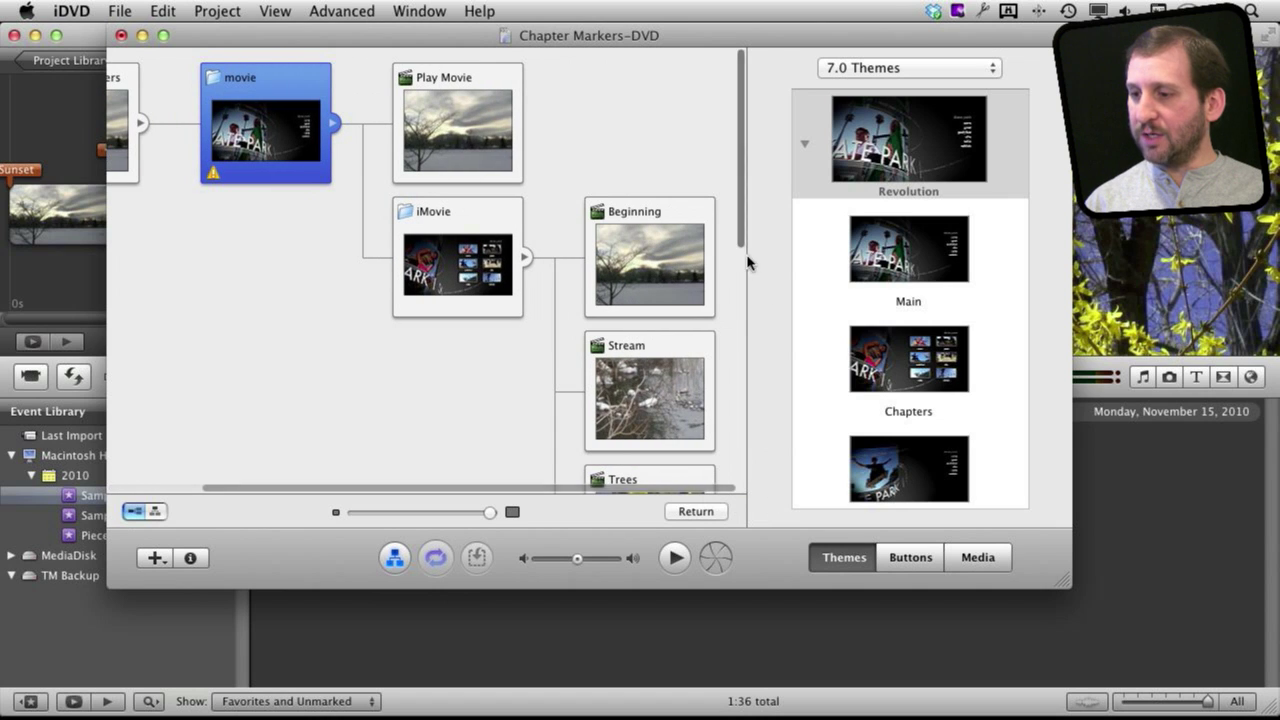
{"action": "left_click_drag", "start_coordinate": [742, 240], "coordinate": [731, 466]}
{"action": "left_click_drag", "start_coordinate": [741, 410], "coordinate": [745, 150]}
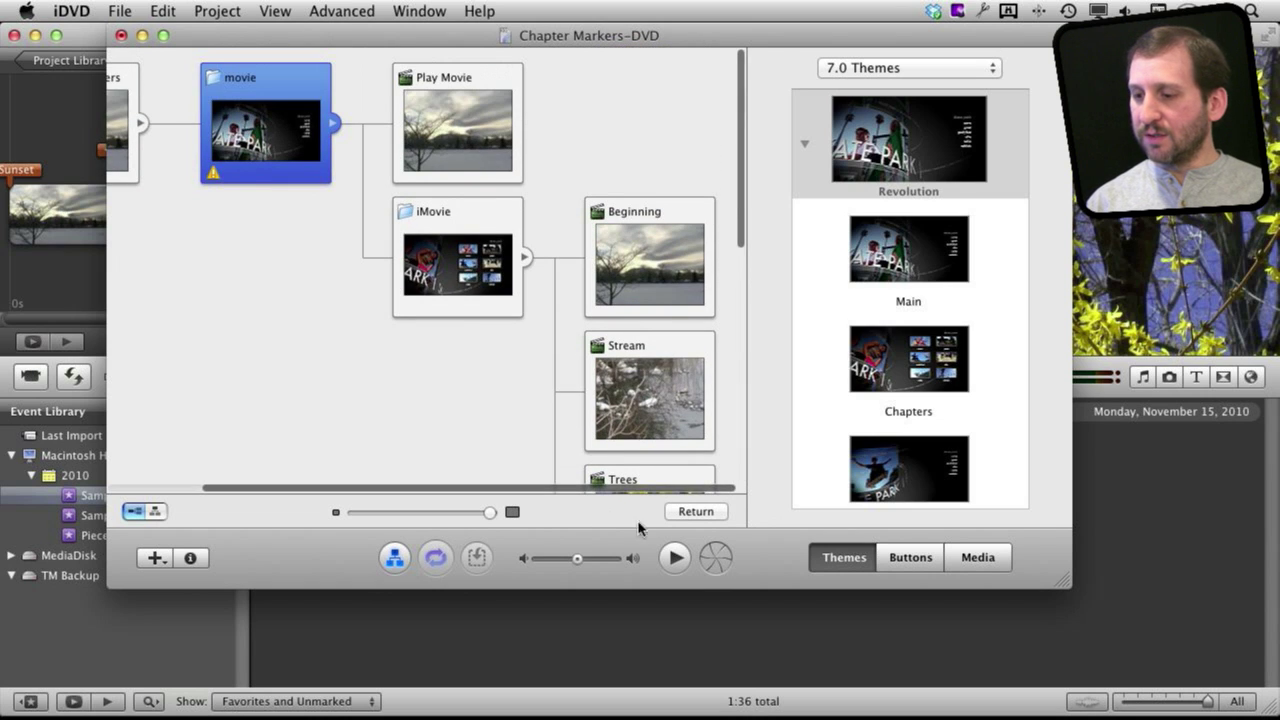
{"action": "left_click", "coordinate": [676, 560]}
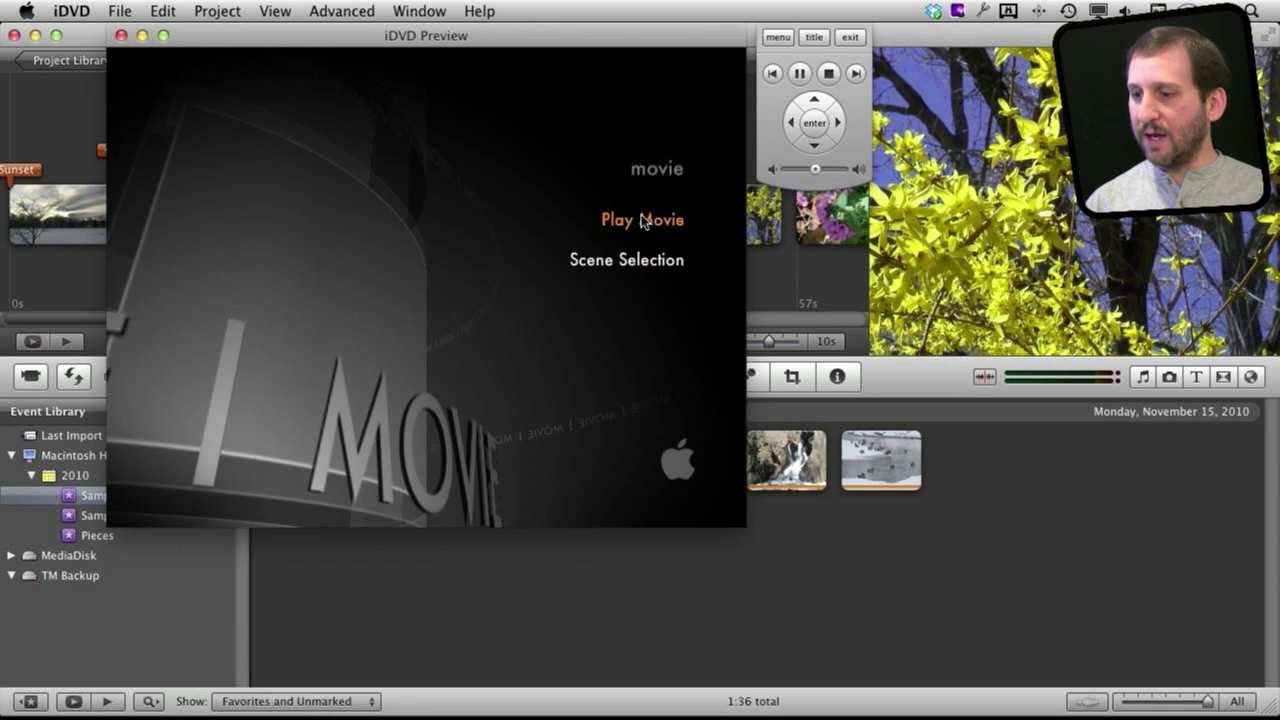
Step: Play the Trees scene from the preview's Scene Selection menu
{"action": "left_click", "coordinate": [622, 263]}
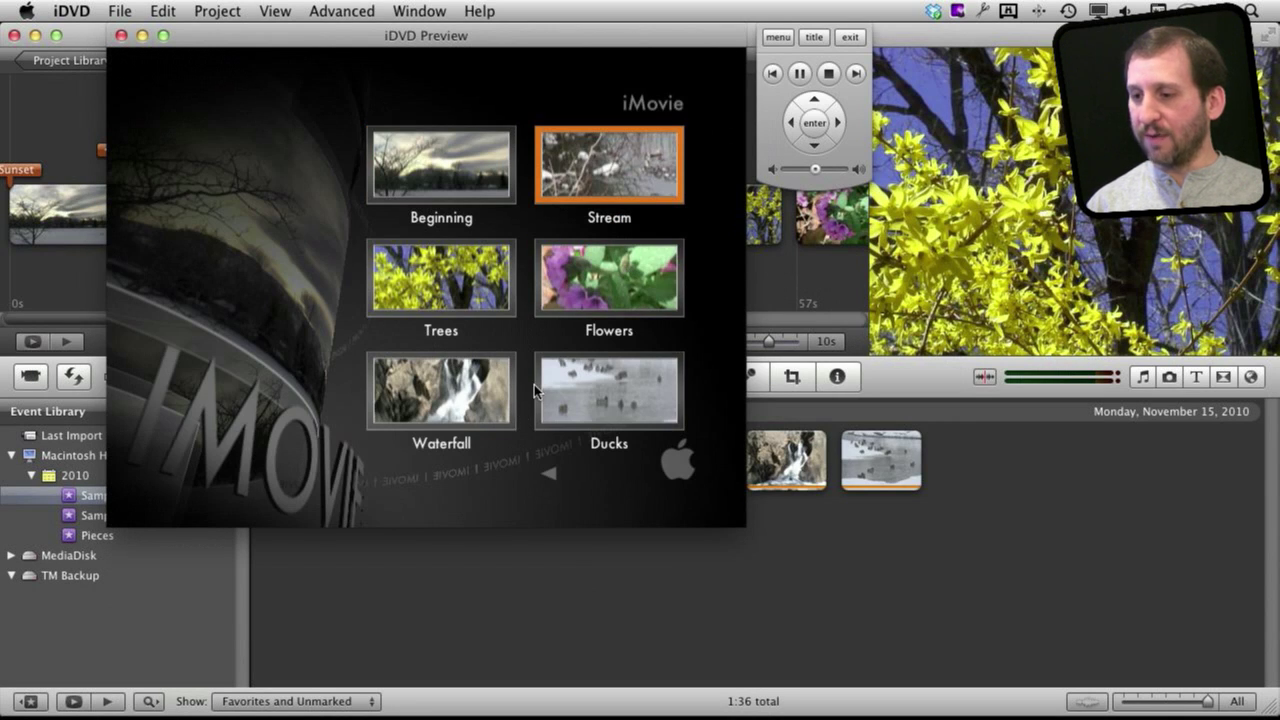
{"action": "left_click", "coordinate": [468, 285]}
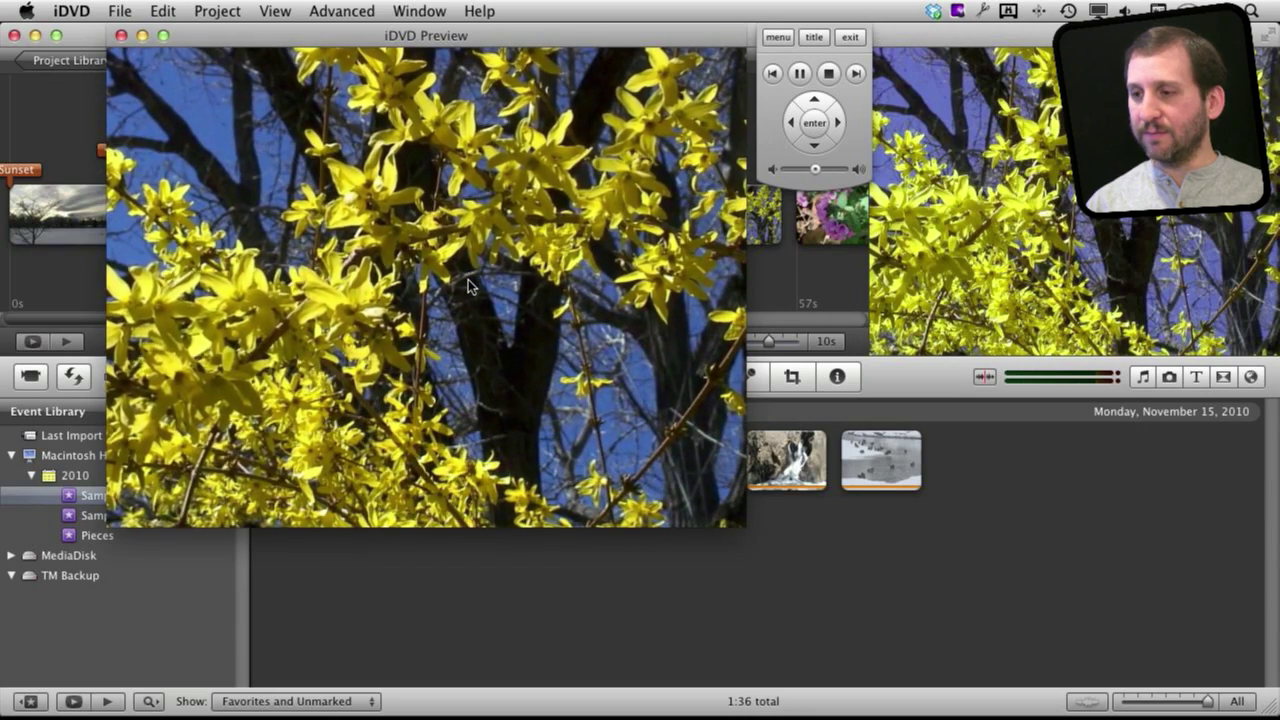